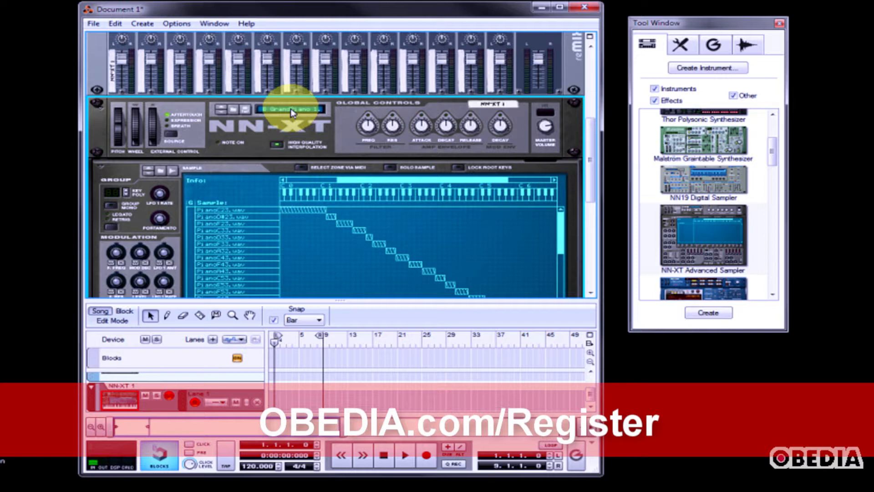
# Initialize the NN-XT's patch to clear the loaded grand piano samples
pyautogui.click(291, 110)
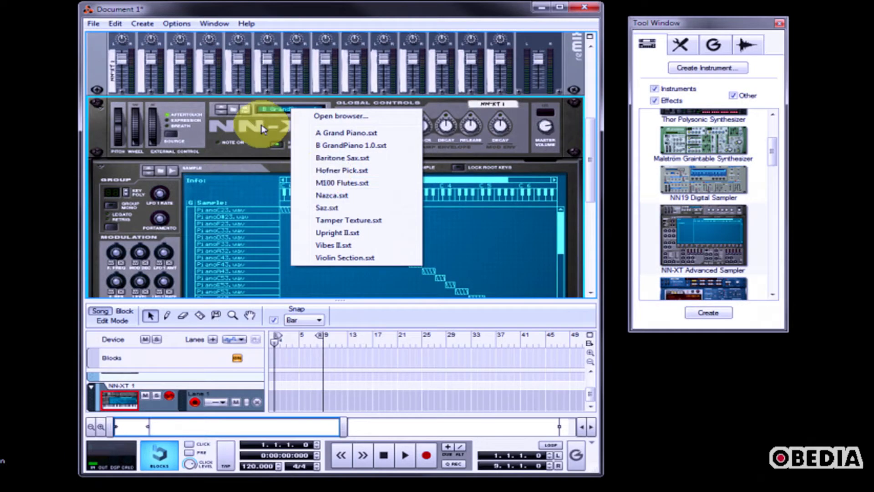
pyautogui.click(262, 130)
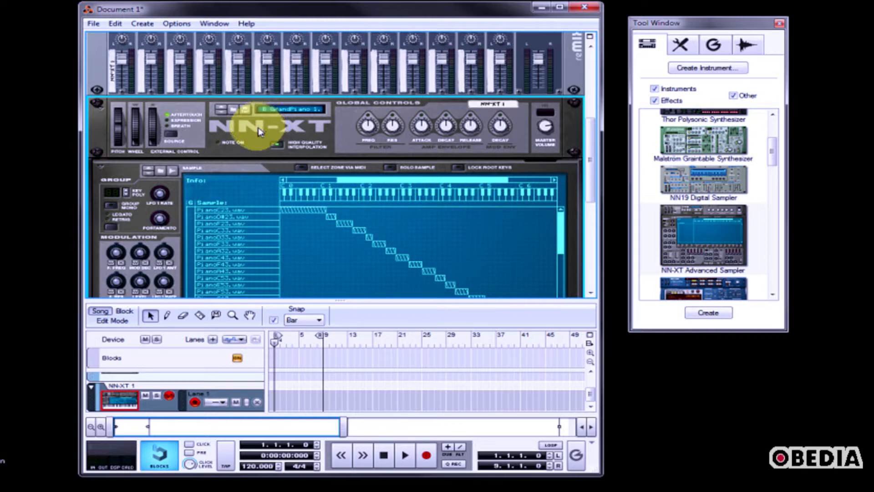
pyautogui.rightClick(254, 134)
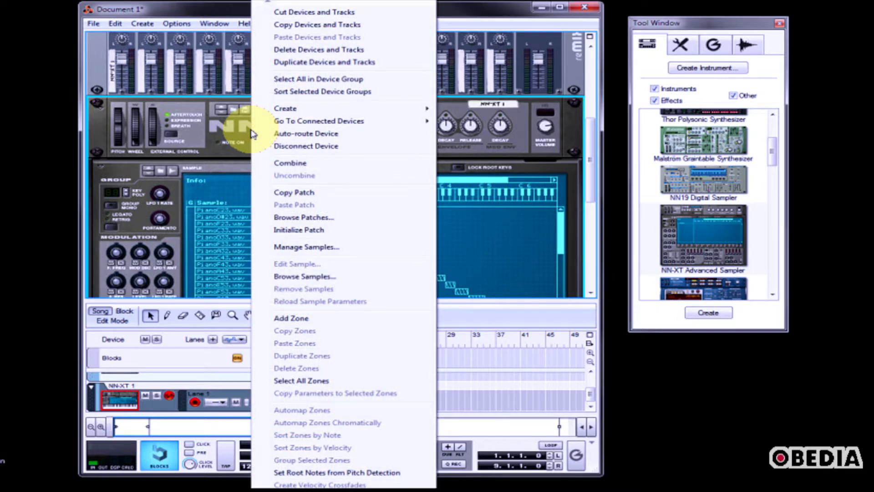
pyautogui.click(321, 231)
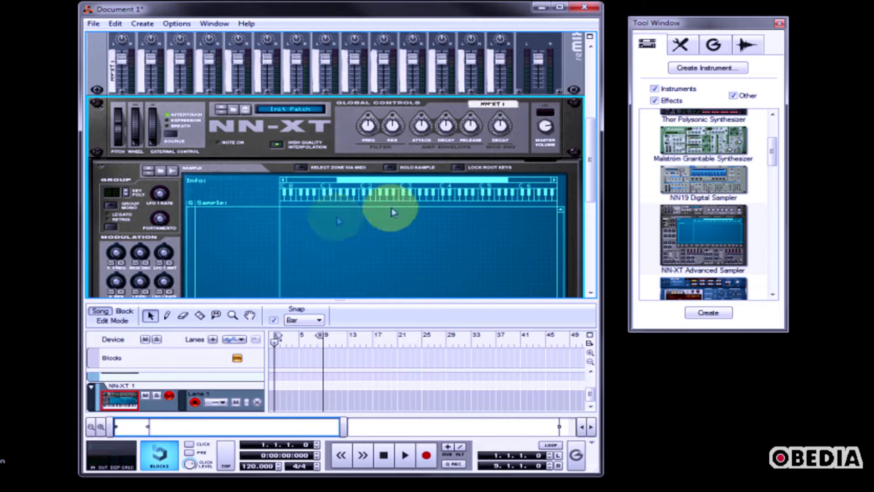
# Record a short first sample directly into the empty NN-XT
pyautogui.moveTo(592, 140); pyautogui.dragTo(593, 141)
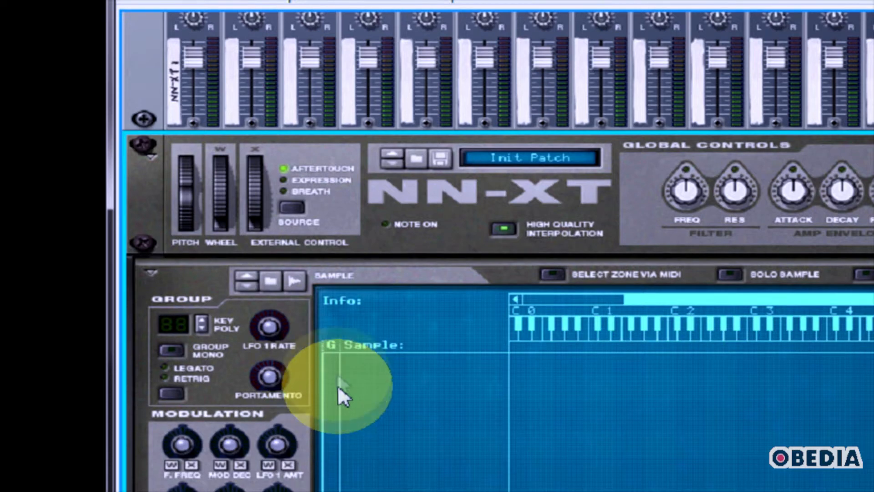
pyautogui.click(294, 280)
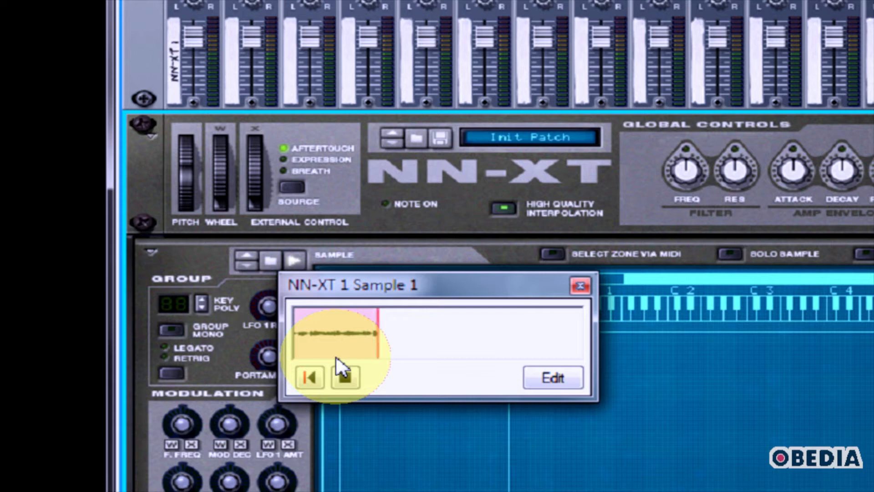
pyautogui.click(346, 378)
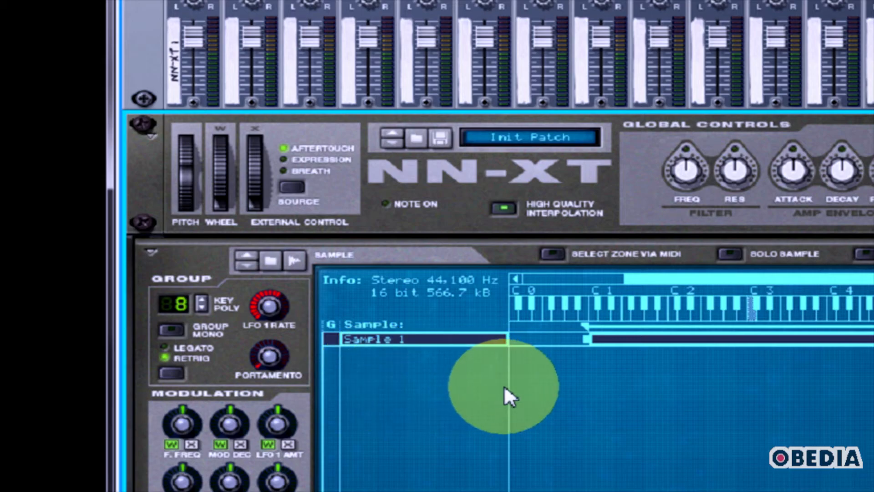
# Narrow Sample 1's key zone to a few notes starting at about C1 by lowering its upper limit
pyautogui.moveTo(655, 316); pyautogui.dragTo(748, 316)
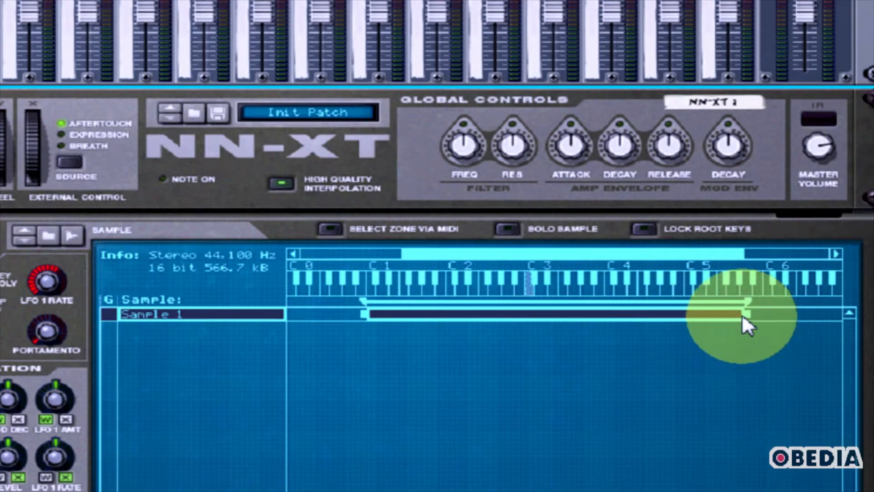
pyautogui.moveTo(748, 316); pyautogui.dragTo(449, 315)
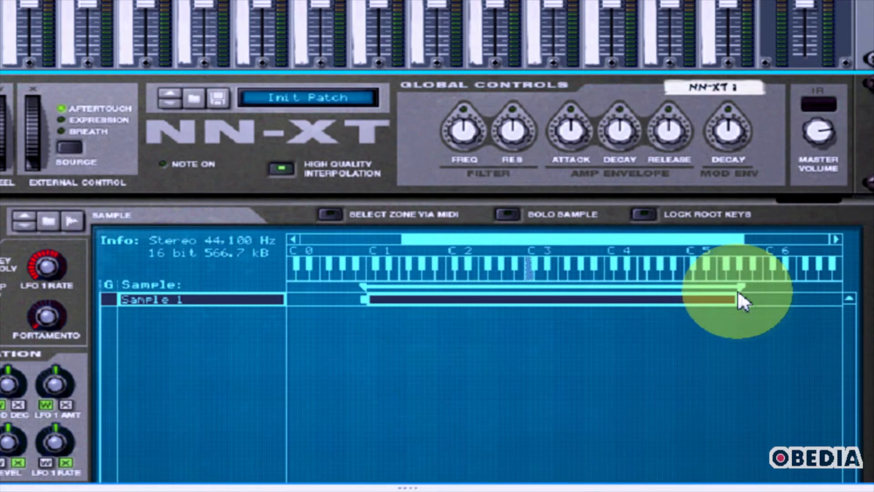
pyautogui.moveTo(741, 300); pyautogui.dragTo(445, 309)
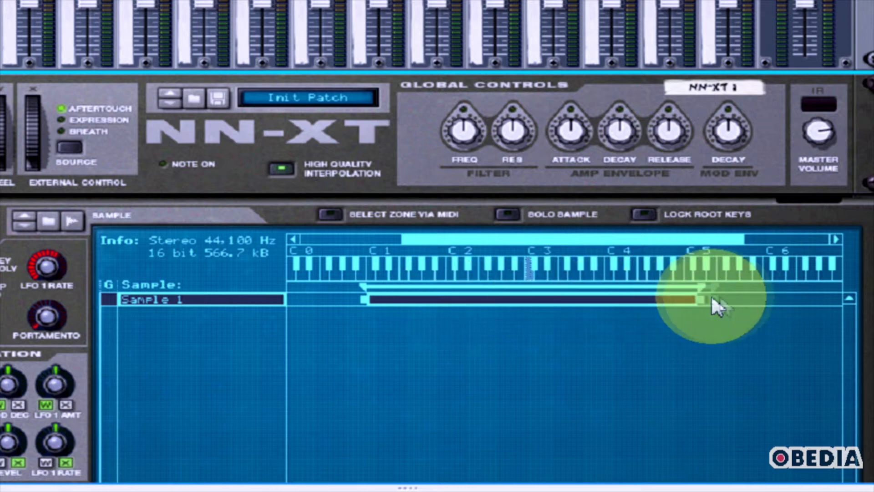
pyautogui.moveTo(712, 299); pyautogui.dragTo(408, 306)
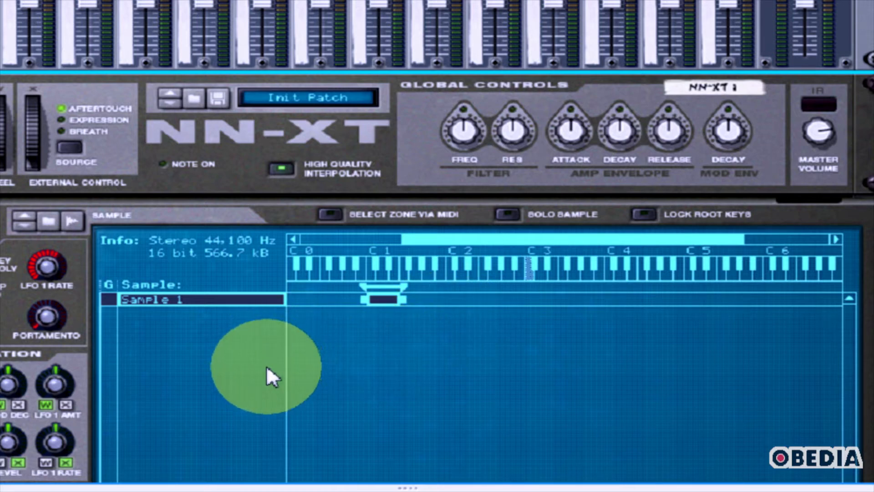
# Add an empty zone below Sample 1 and record a short second sample into it
pyautogui.rightClick(165, 333)
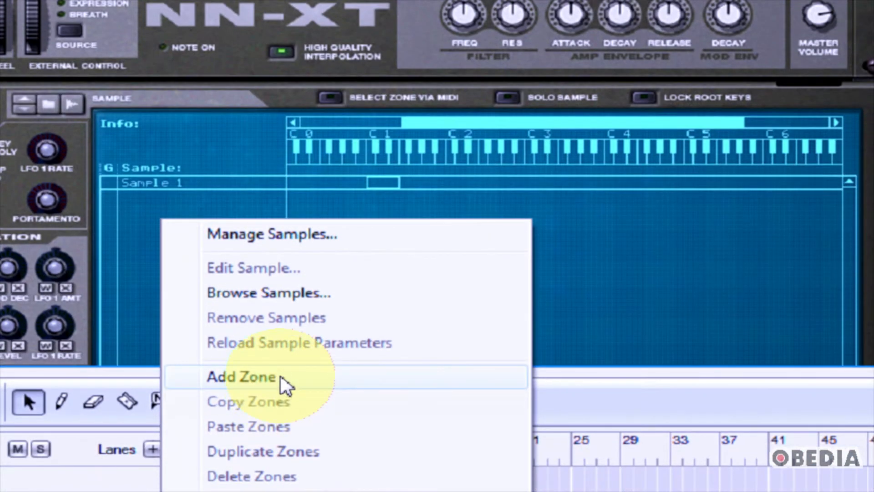
pyautogui.click(280, 381)
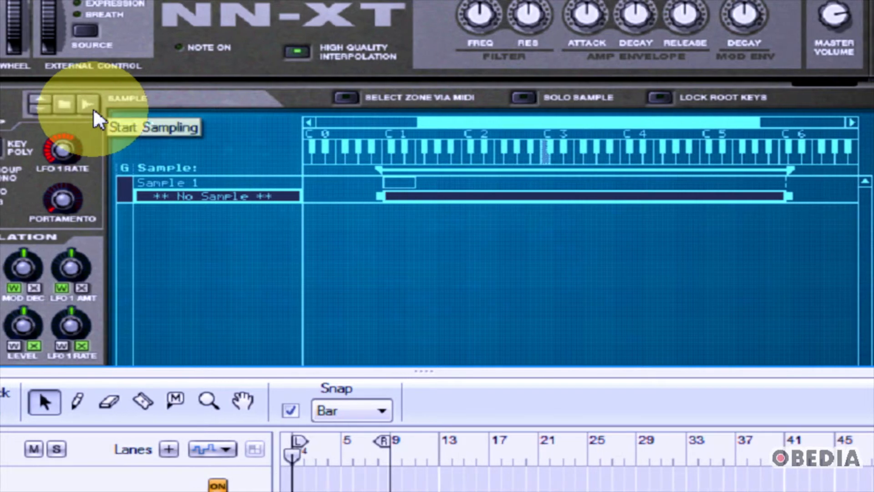
pyautogui.click(87, 106)
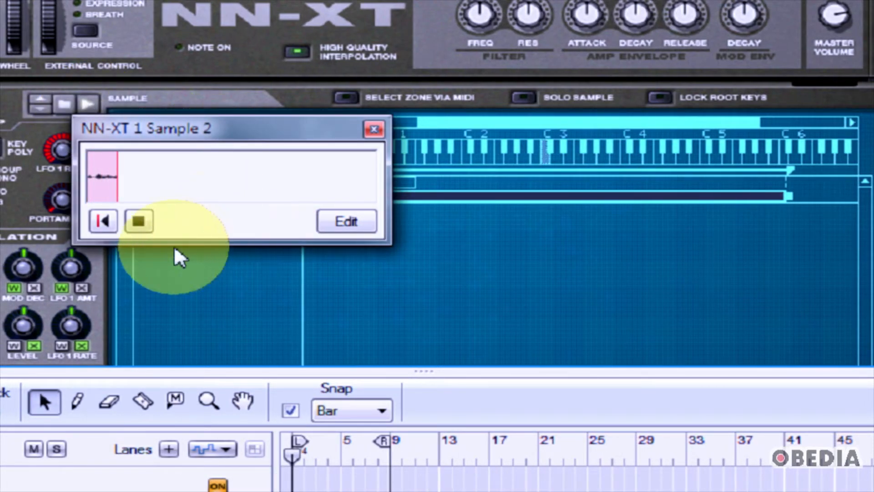
pyautogui.click(137, 222)
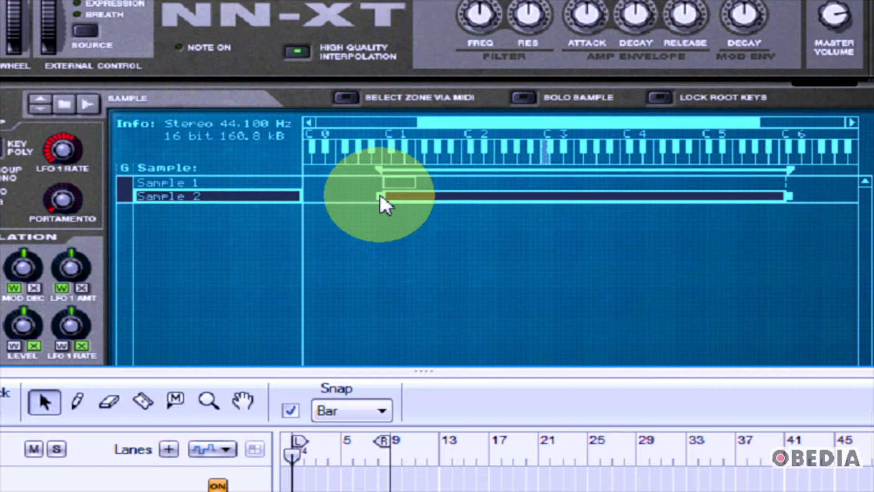
# Raise the lower limit of Sample 2's key zone so it starts where Sample 1's zone ends
pyautogui.moveTo(381, 197); pyautogui.dragTo(419, 196)
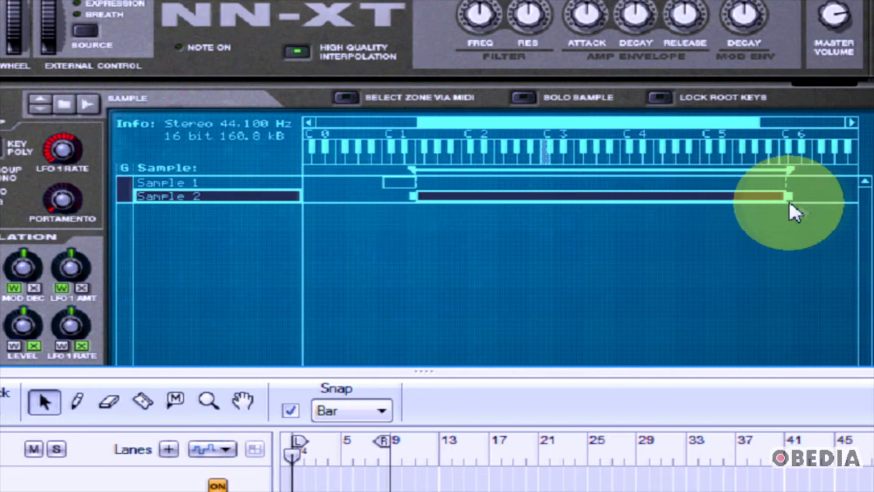
pyautogui.moveTo(777, 200)
pyautogui.mouseDown()
pyautogui.moveTo(662, 203)
pyautogui.moveTo(779, 204)
pyautogui.mouseUp()
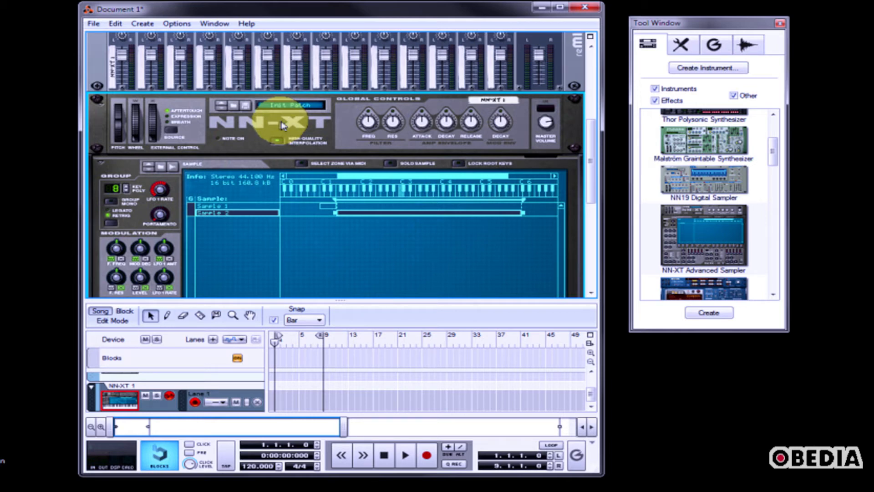
# Try to save the NN-XT patch with its two recorded samples
pyautogui.click(245, 108)
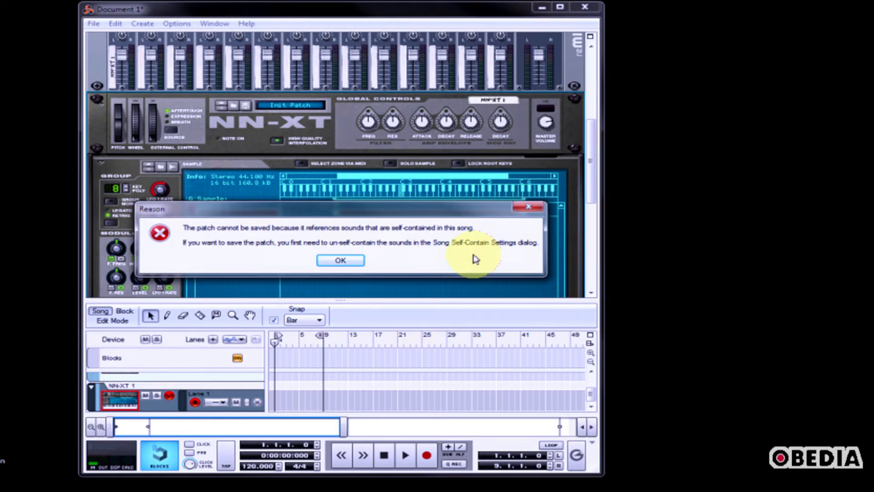
pyautogui.click(528, 206)
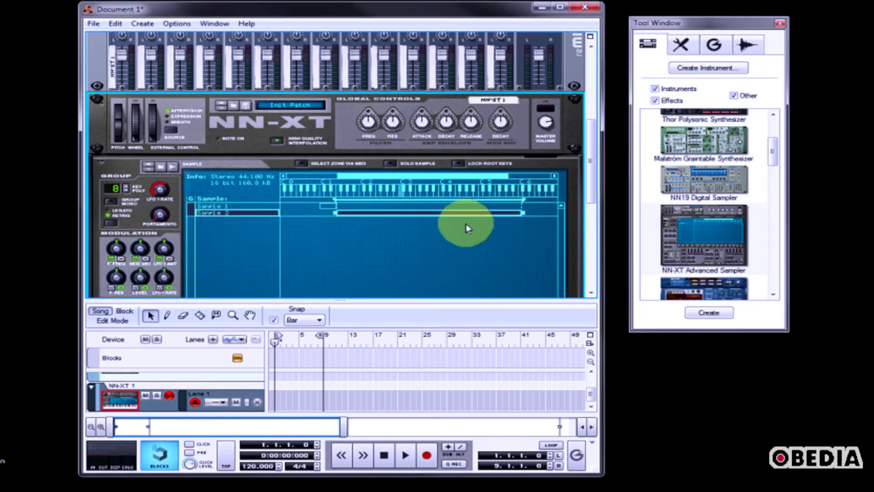
# Un-self-contain Sample 1 and Sample 2 in the Song Self-Contain Settings
pyautogui.click(95, 25)
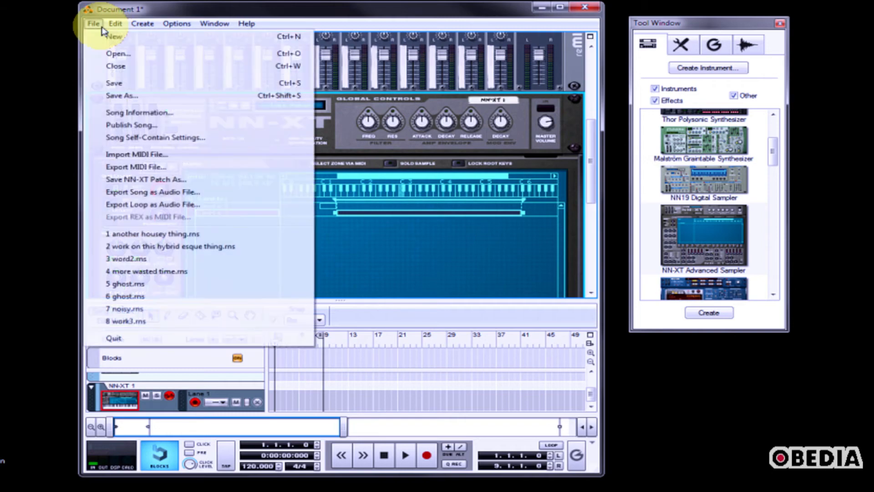
pyautogui.click(144, 137)
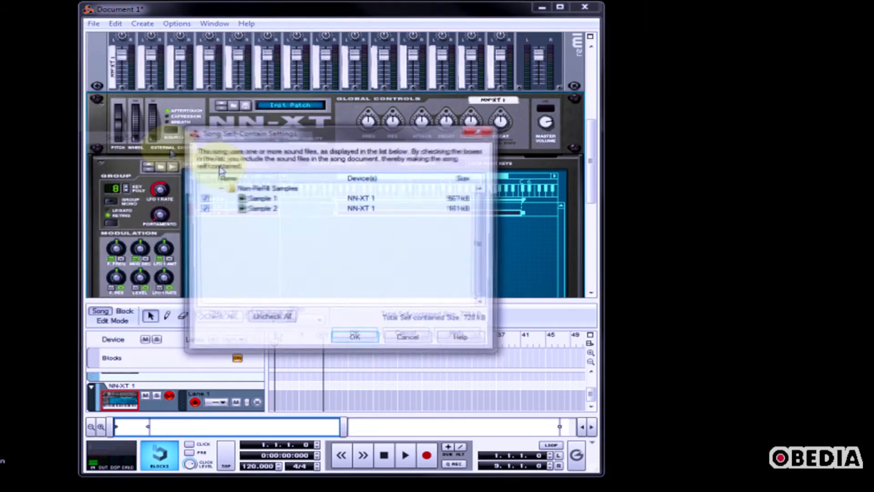
pyautogui.click(337, 262)
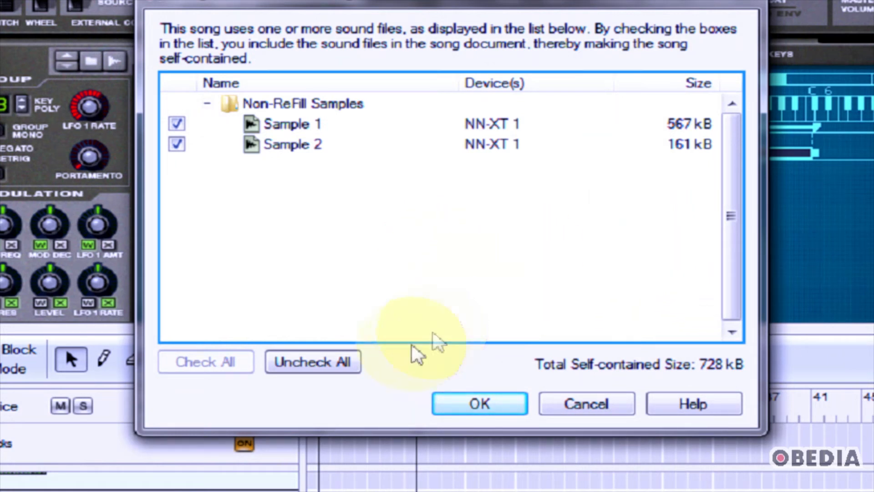
pyautogui.click(315, 362)
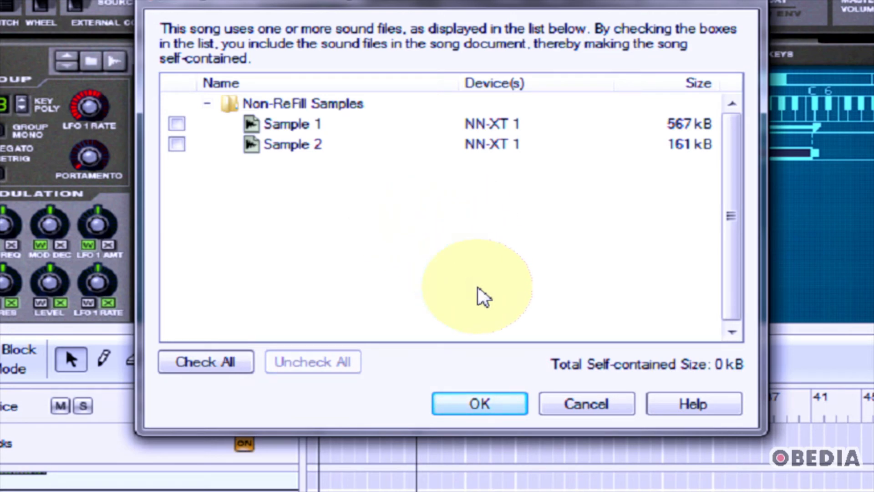
pyautogui.click(475, 402)
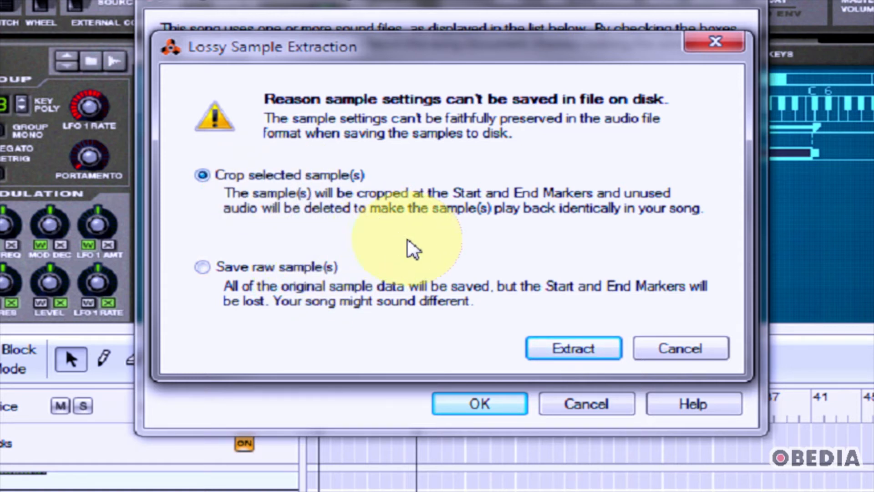
# Extract both samples to a folder on disk with the Crop selected sample(s) option
pyautogui.click(575, 353)
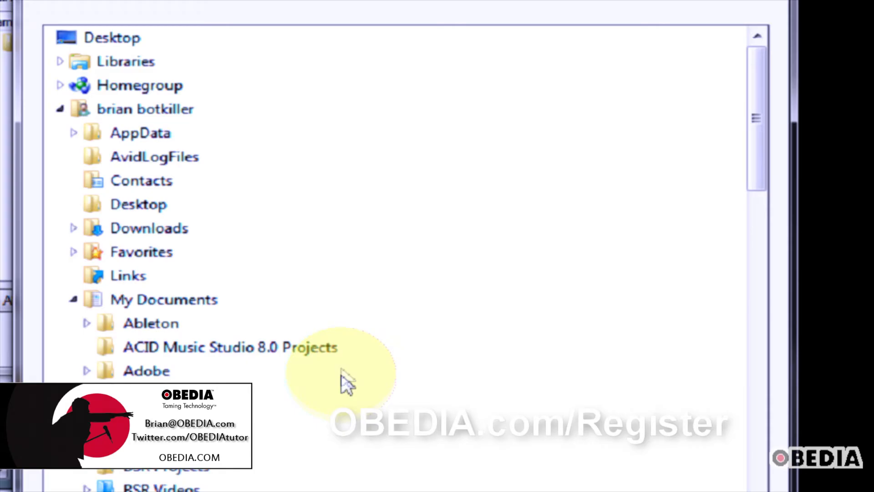
pyautogui.scroll(-5, 344, 382)
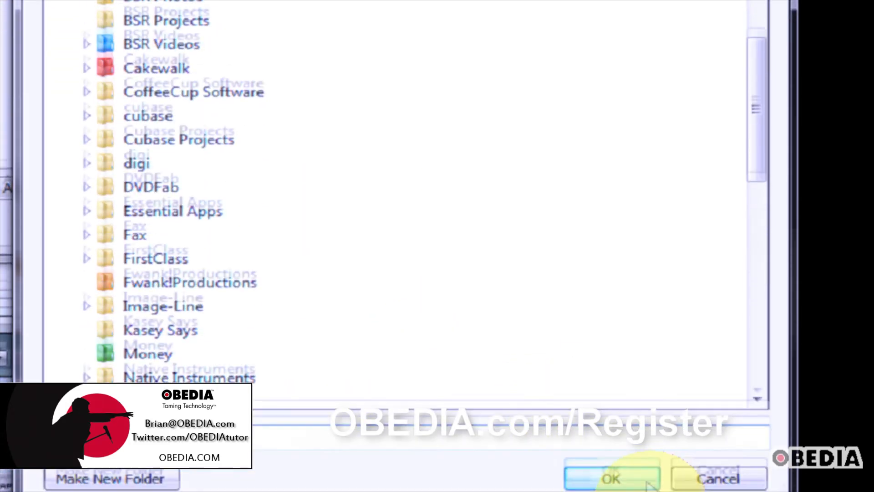
pyautogui.click(648, 484)
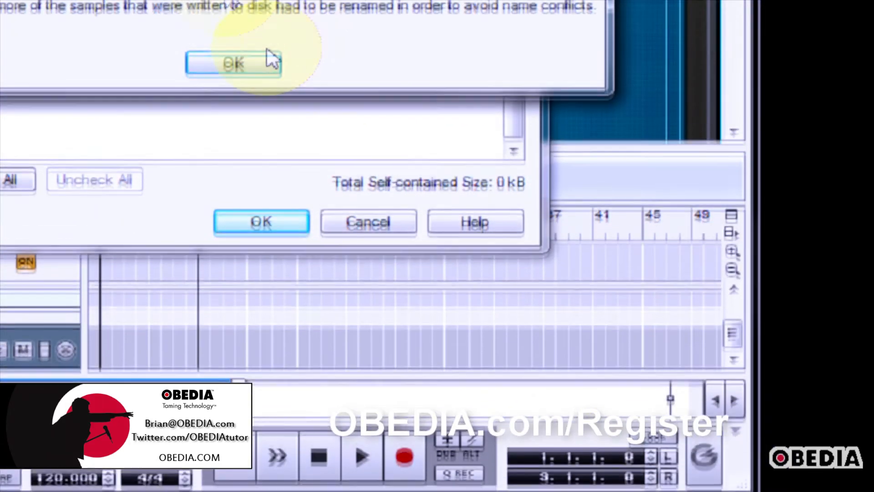
# Save the NN-XT sampler patch in the Reason songs folder
pyautogui.click(268, 59)
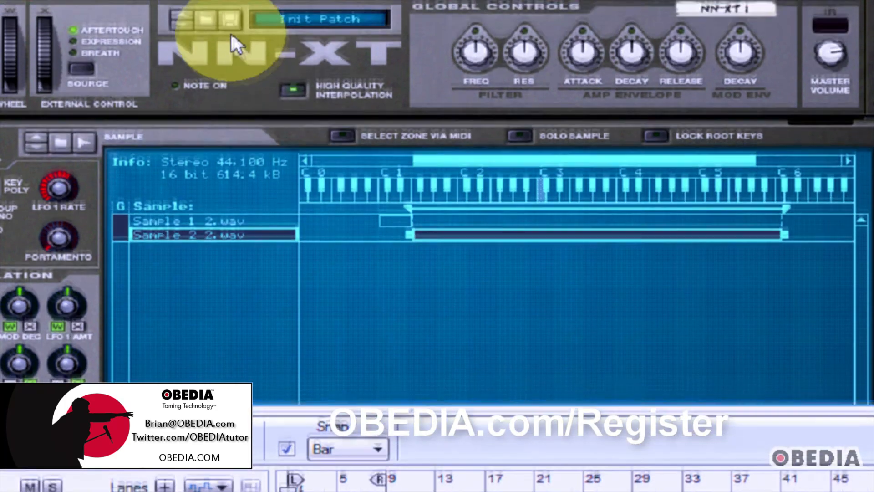
pyautogui.click(229, 23)
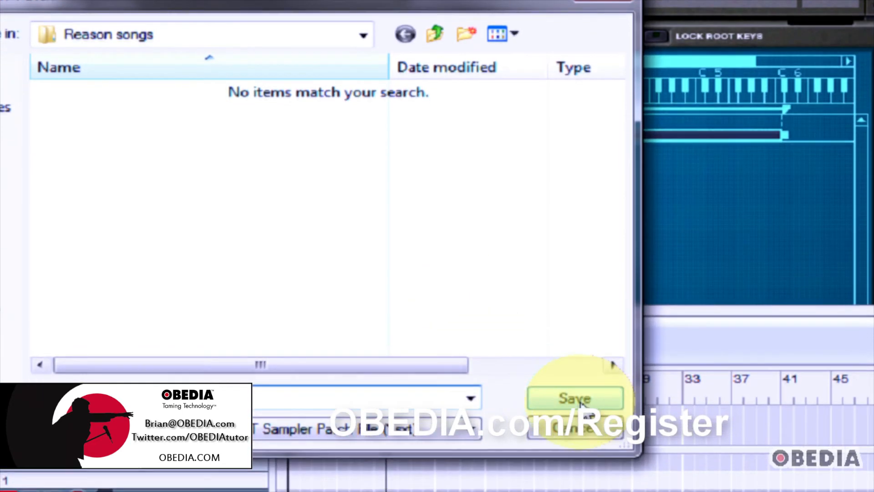
pyautogui.click(576, 401)
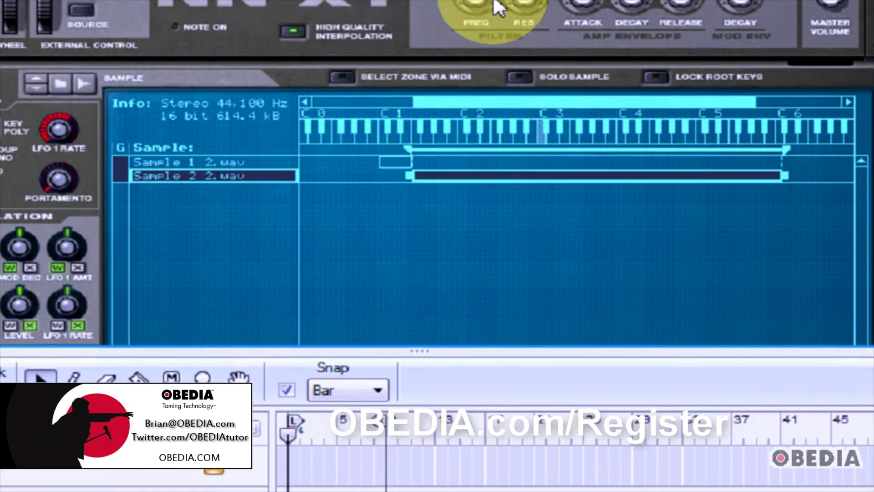